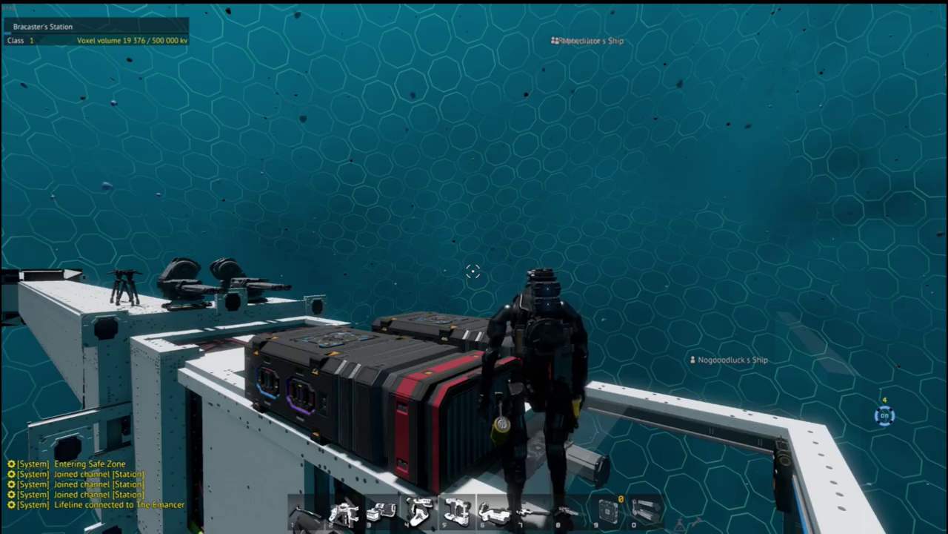
Walk to the platform edge and jet off beside the front cargo block
key(w)
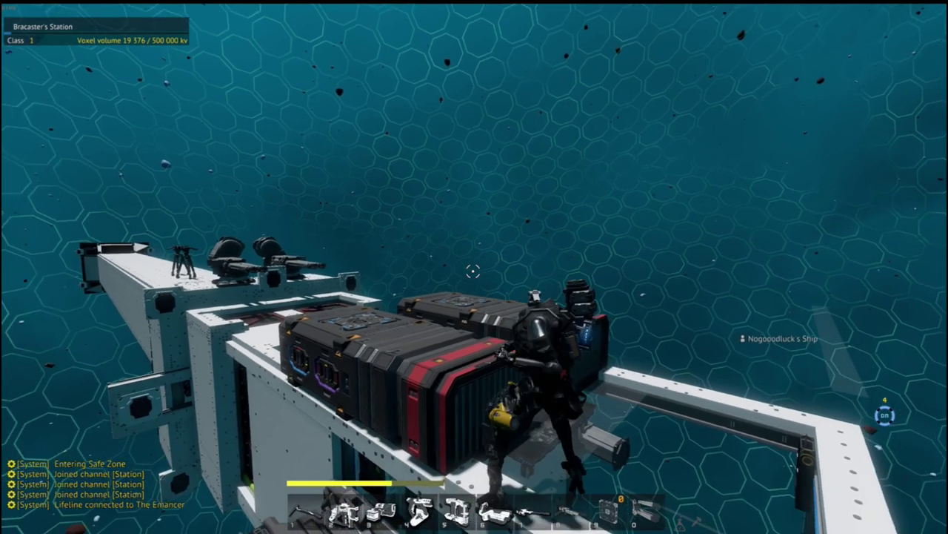
key(s)
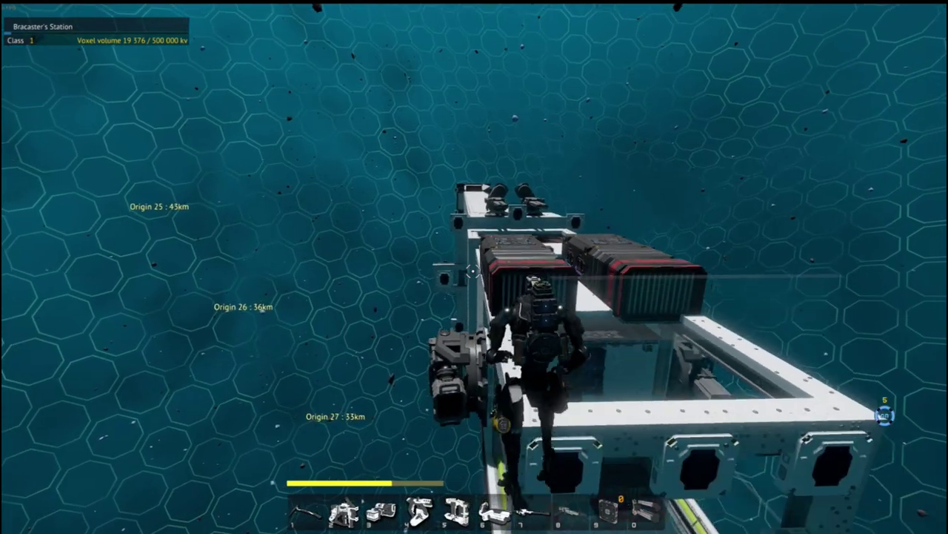
Orbit the ship's front block head-on and drift along its sides
key(d)
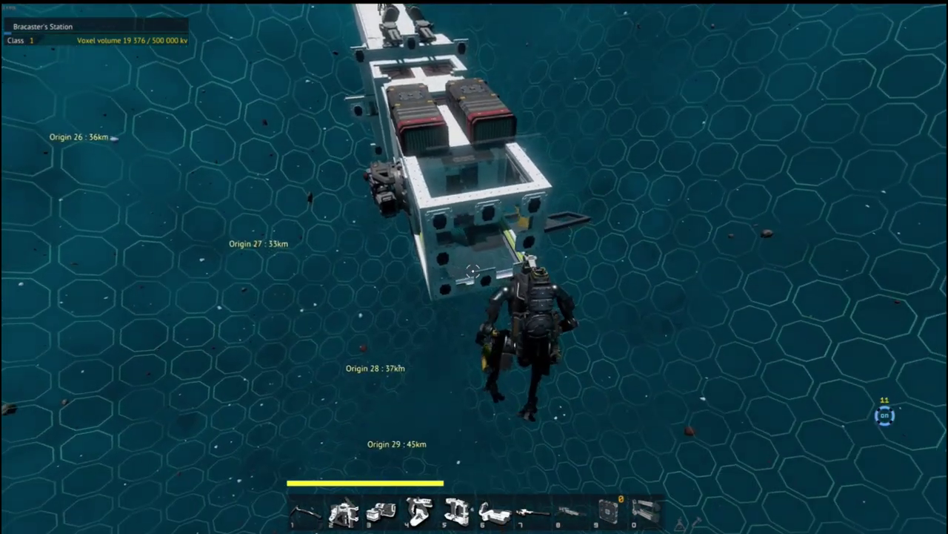
key(a)
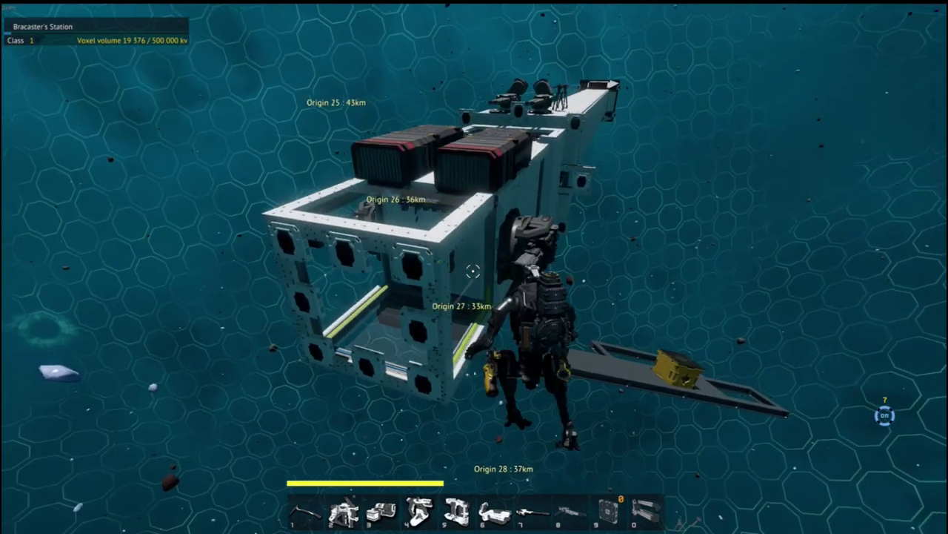
key(d)
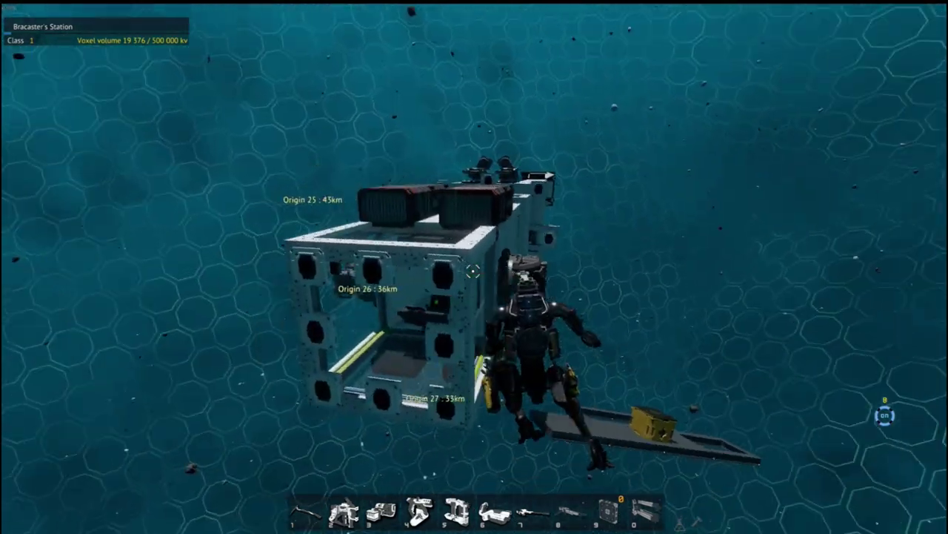
key(d)
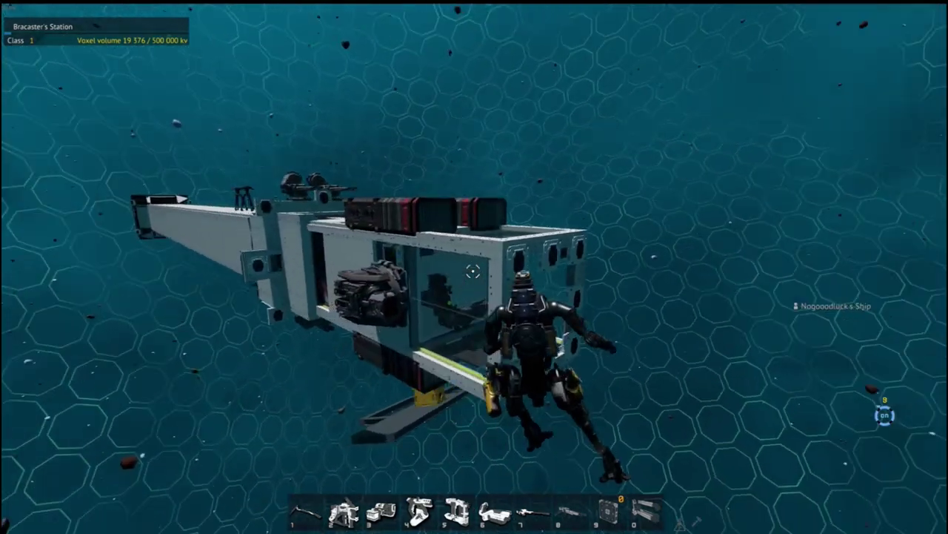
key(a)
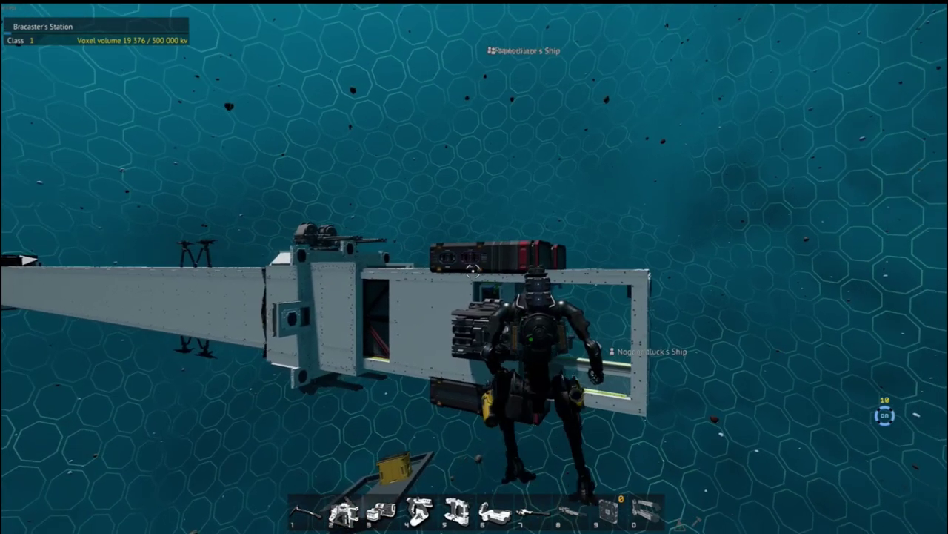
key(a)
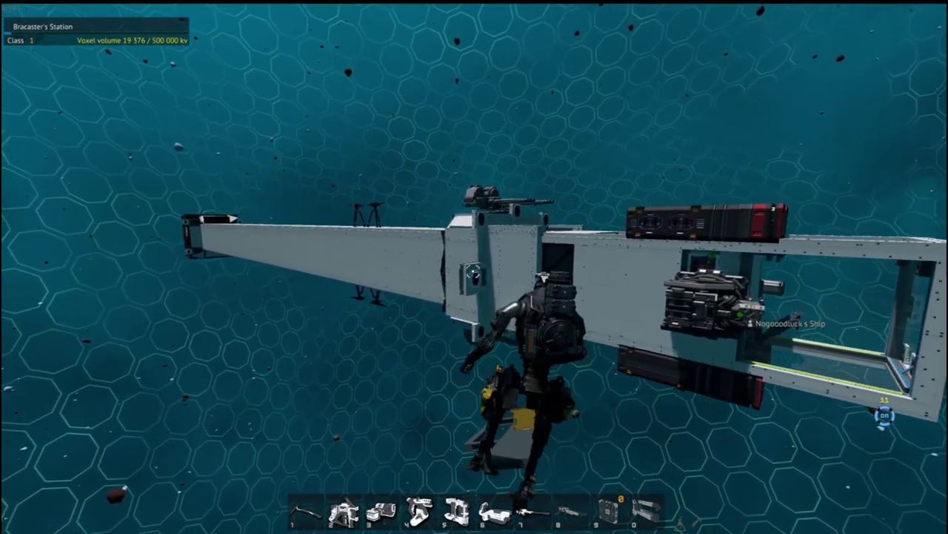
key(d)
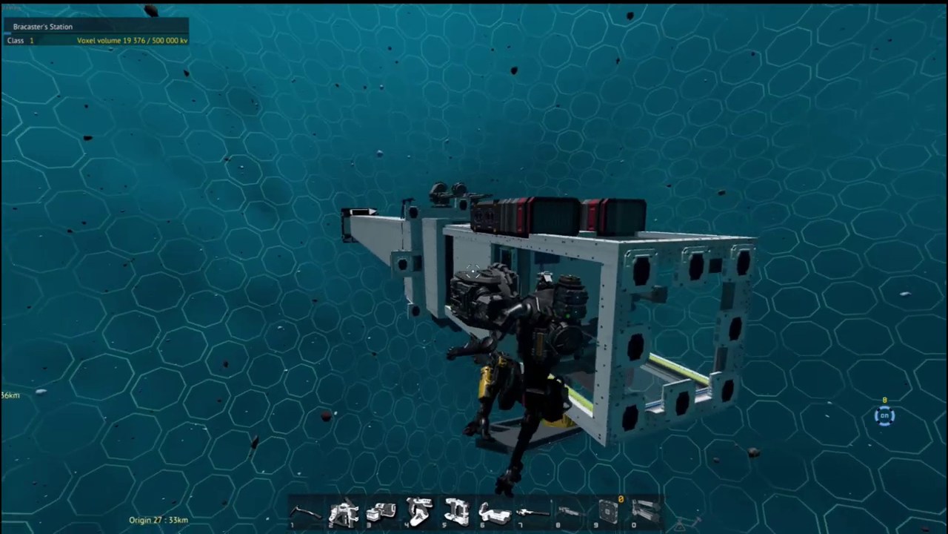
key(d)
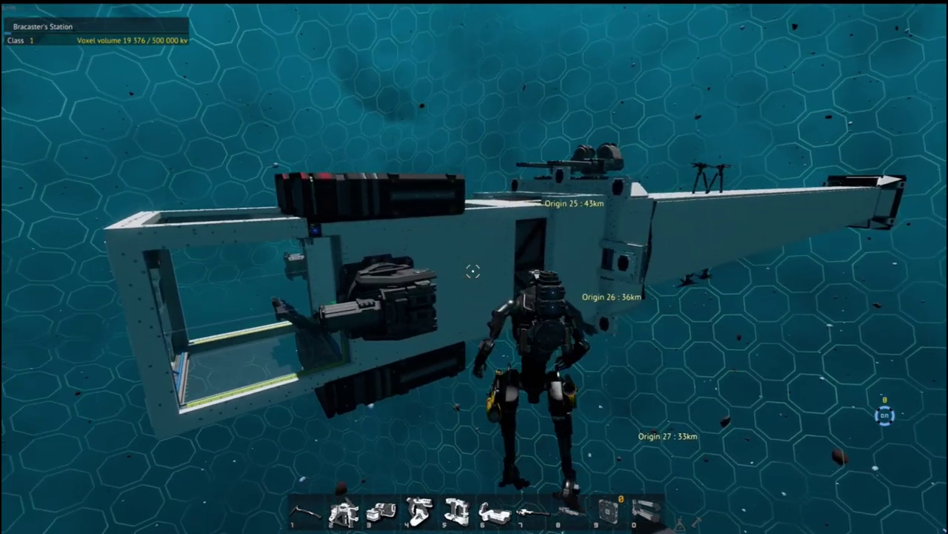
key(a)
key(a)
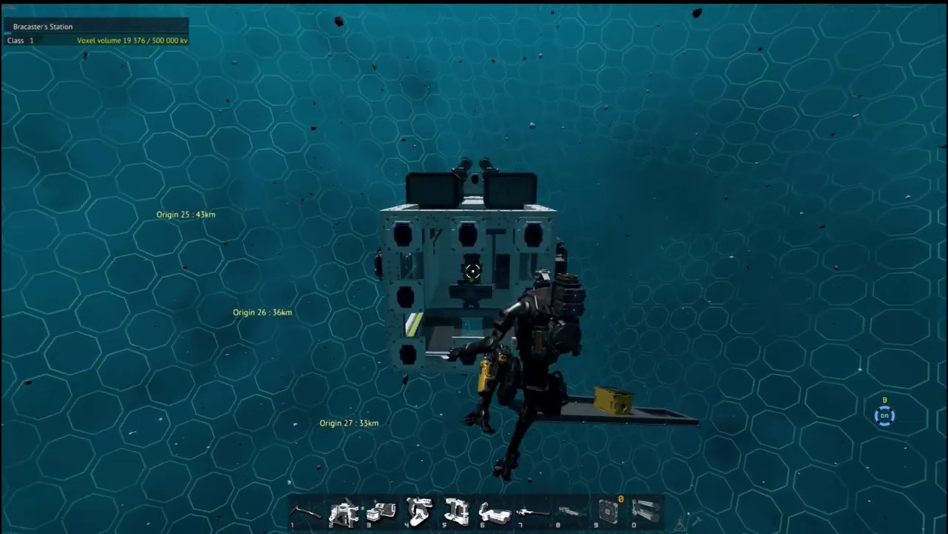
Close in on the ship's middle, circle its end face, and rise above the beam by the turret
key(a)
key(w)
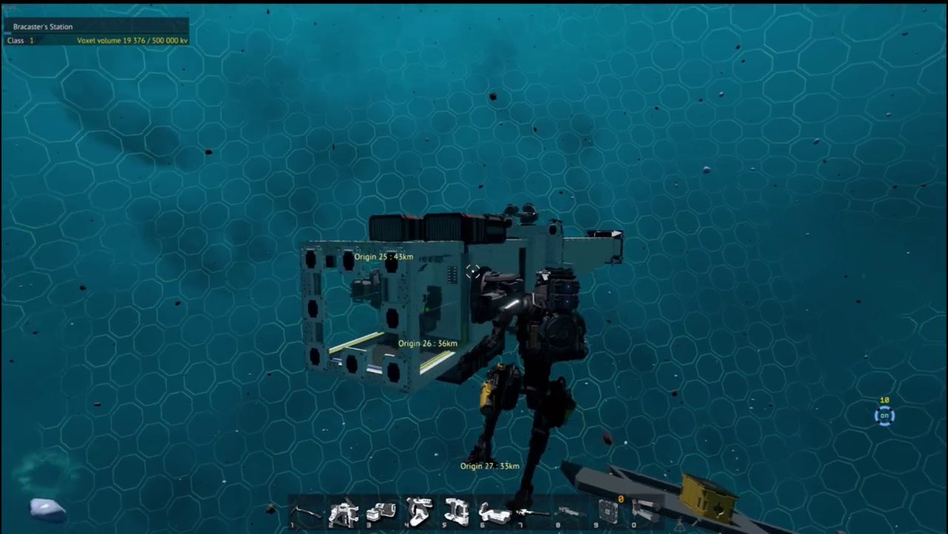
key(w)
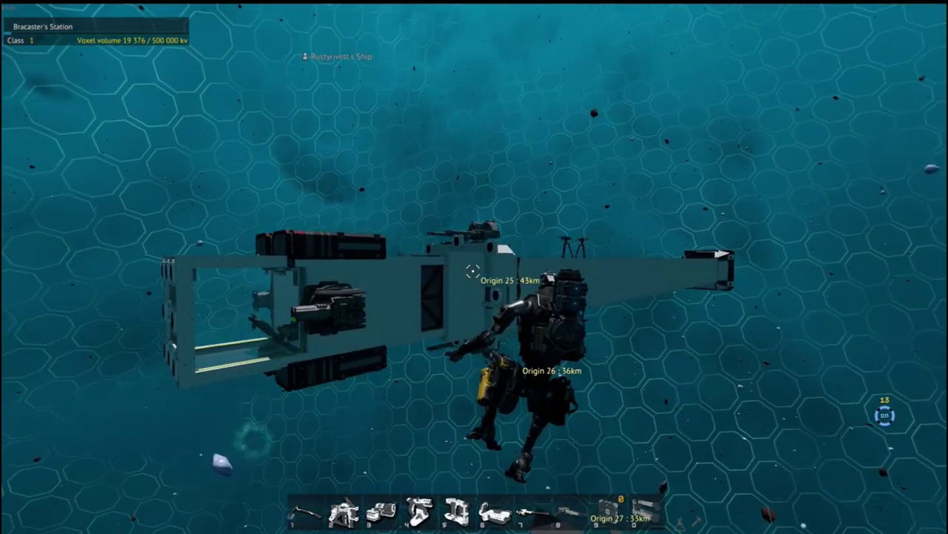
key(w)
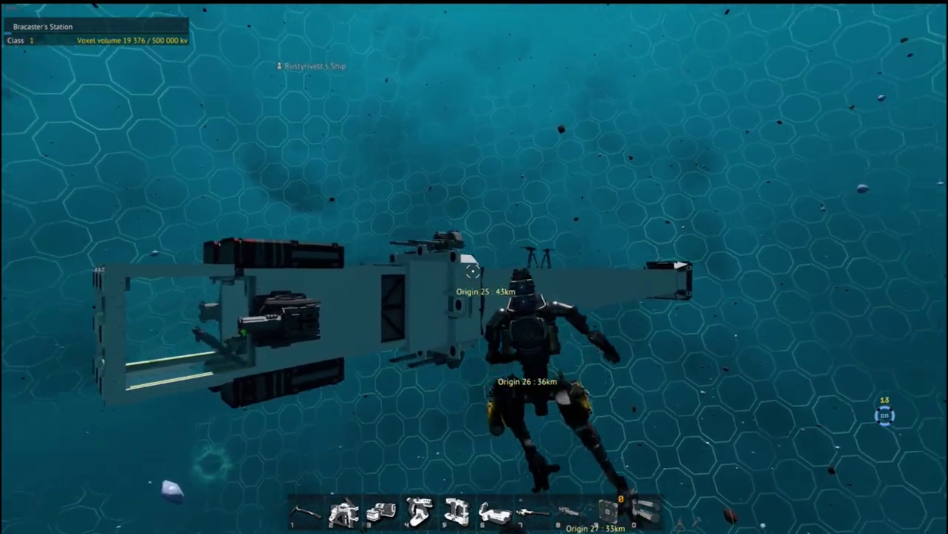
key(a)
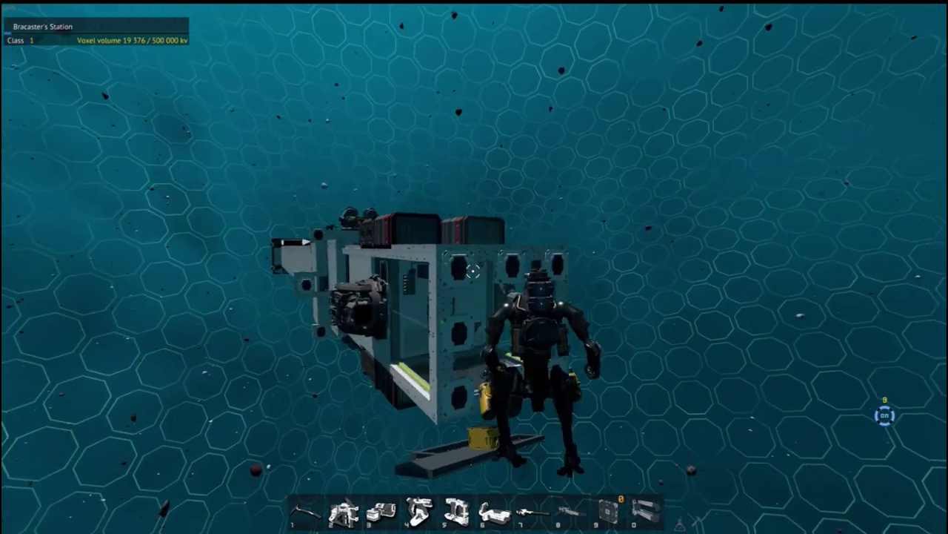
key(d)
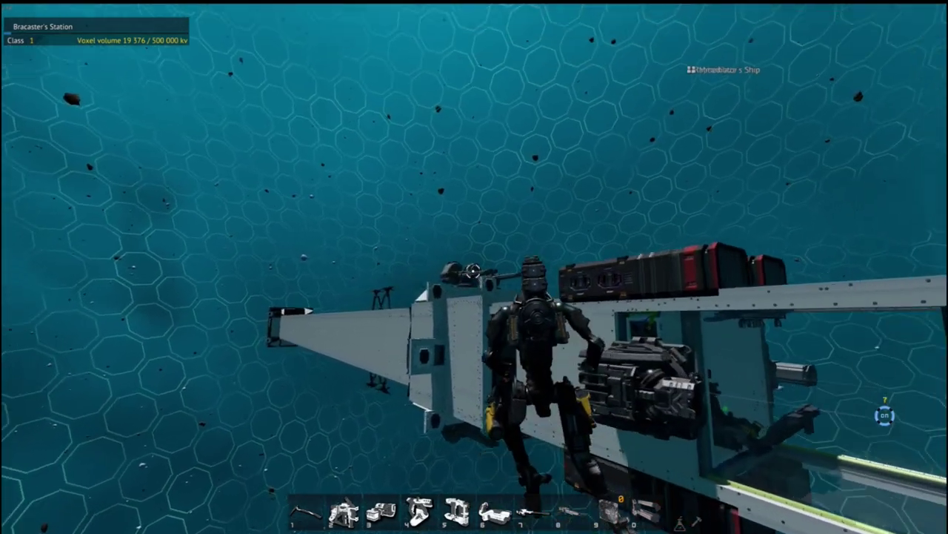
key(a)
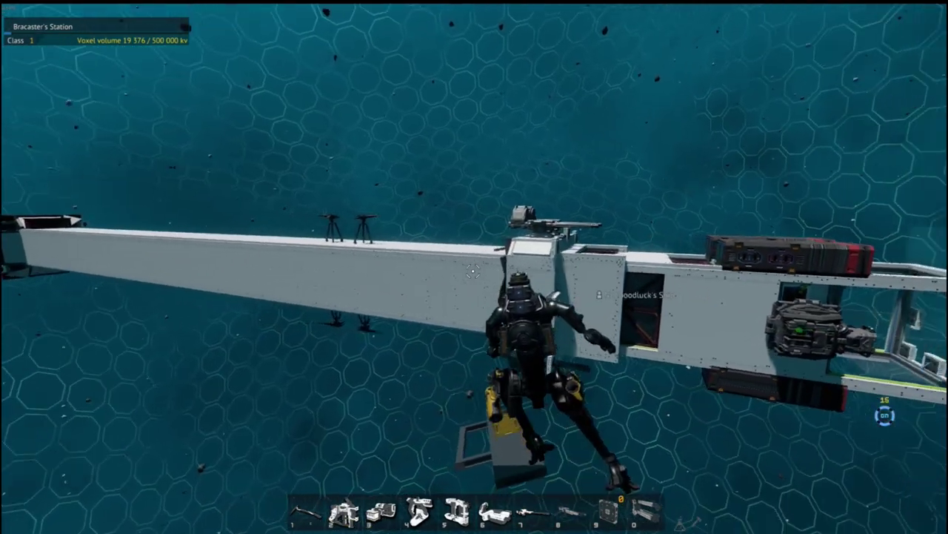
Move along the beam, man the deck turret, fire a round, and step back out
key(a)
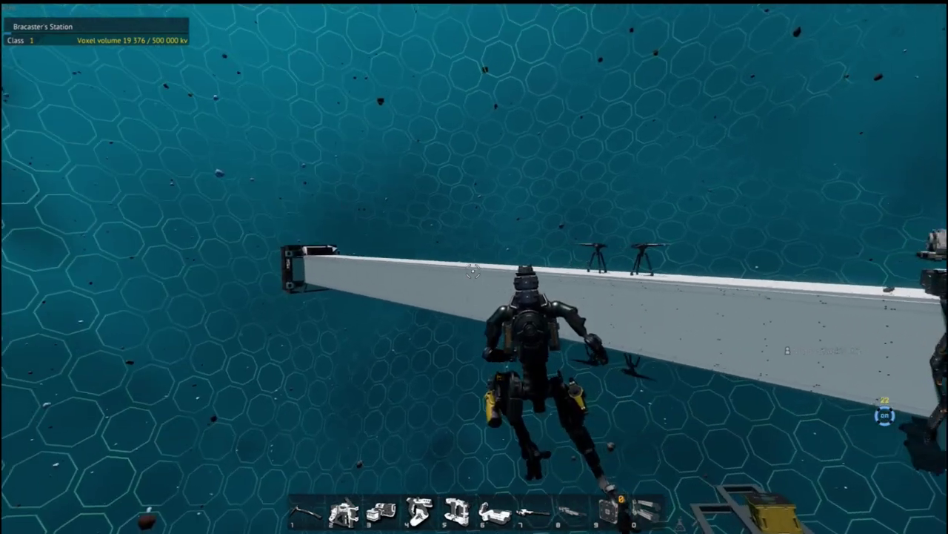
key(a)
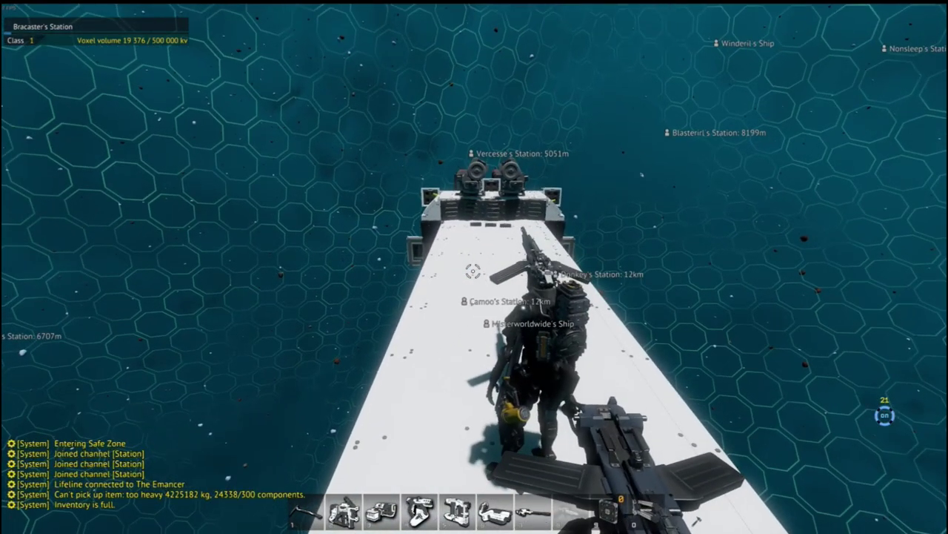
key(f)
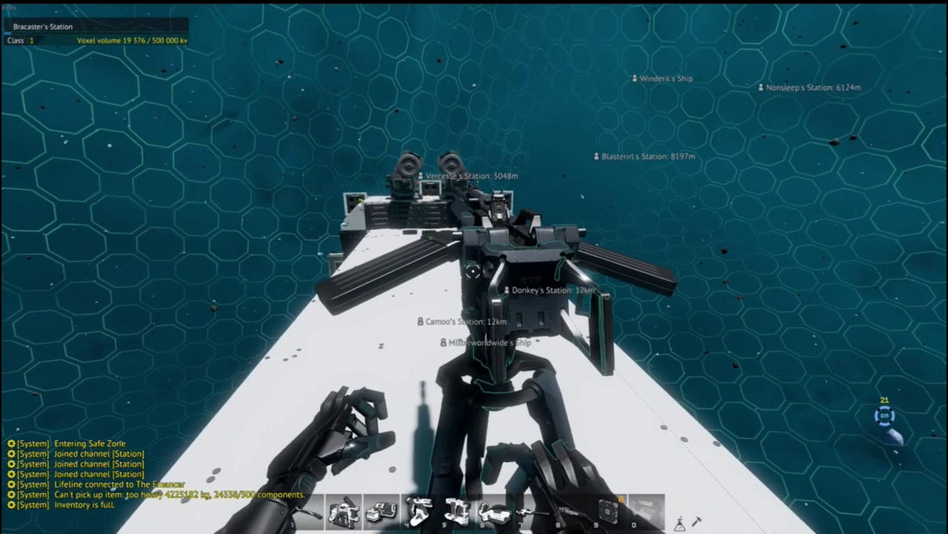
key(v)
click(473, 272)
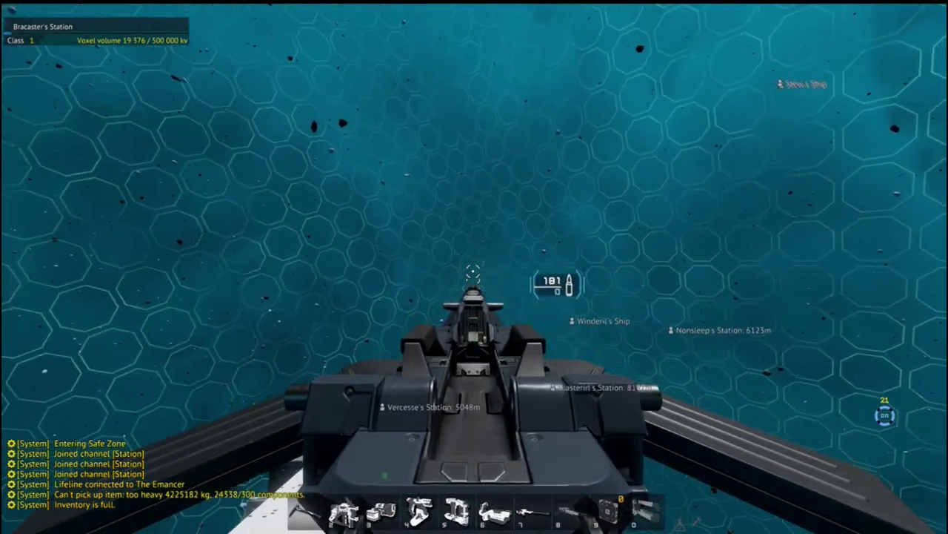
key(v)
key(f)
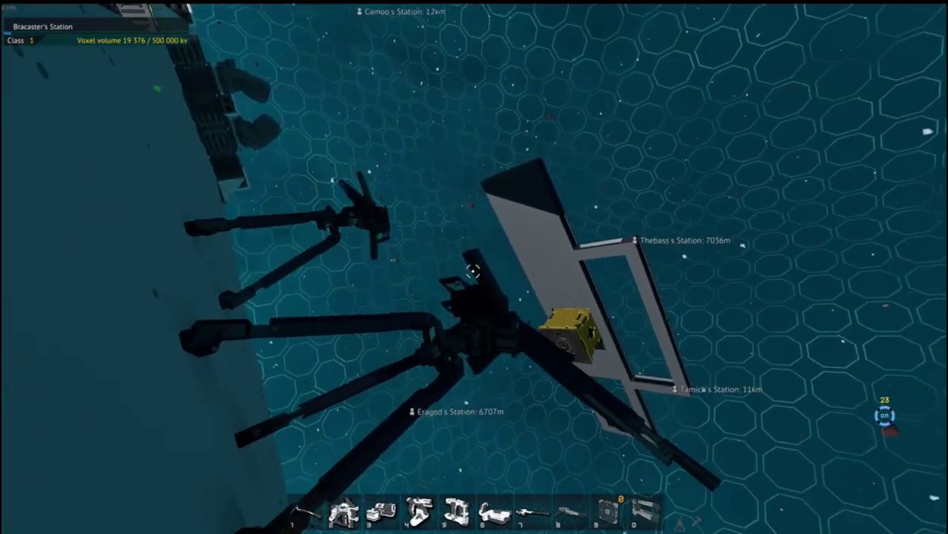
Briefly re-enter the deck turret, then exit and move past it along the deck
key(f)
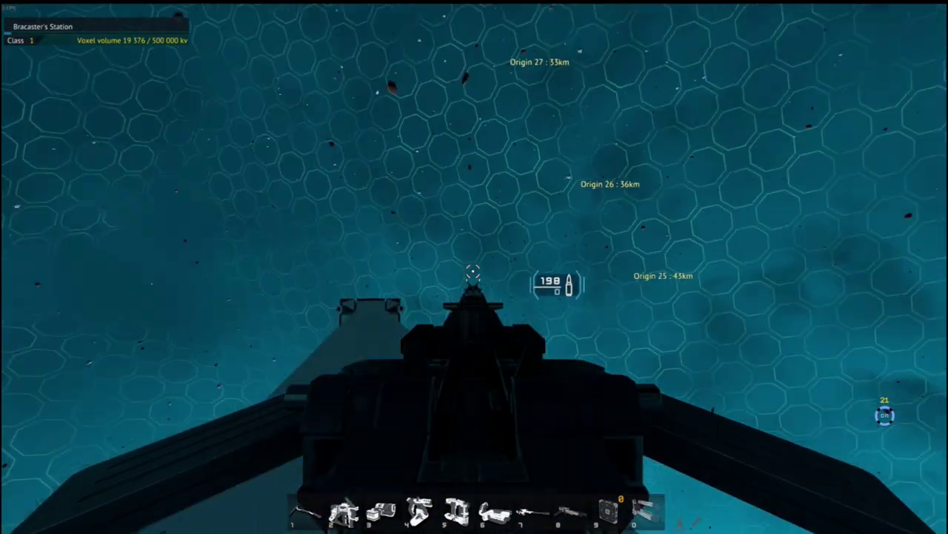
key(f)
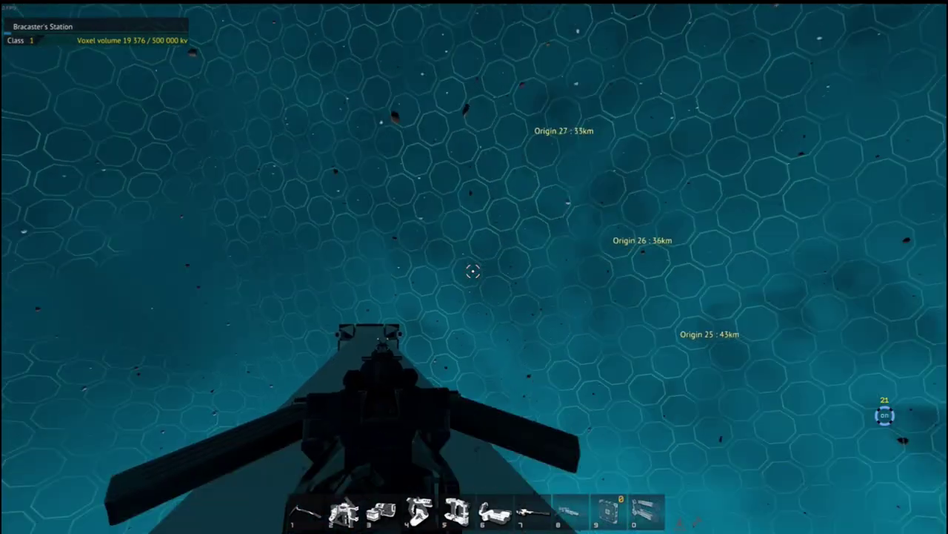
key(w)
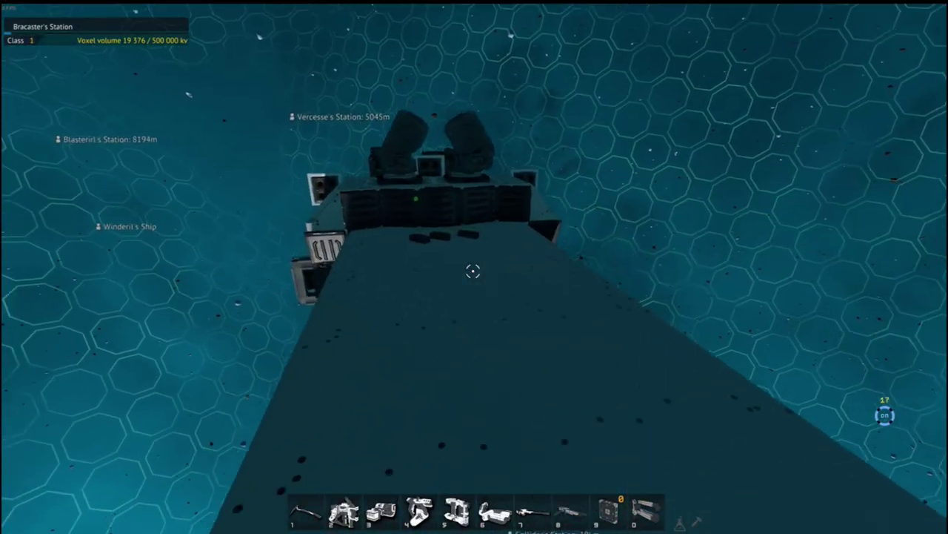
Fly along the ship's side, over the frame, and up beneath it through its opening
key(a)
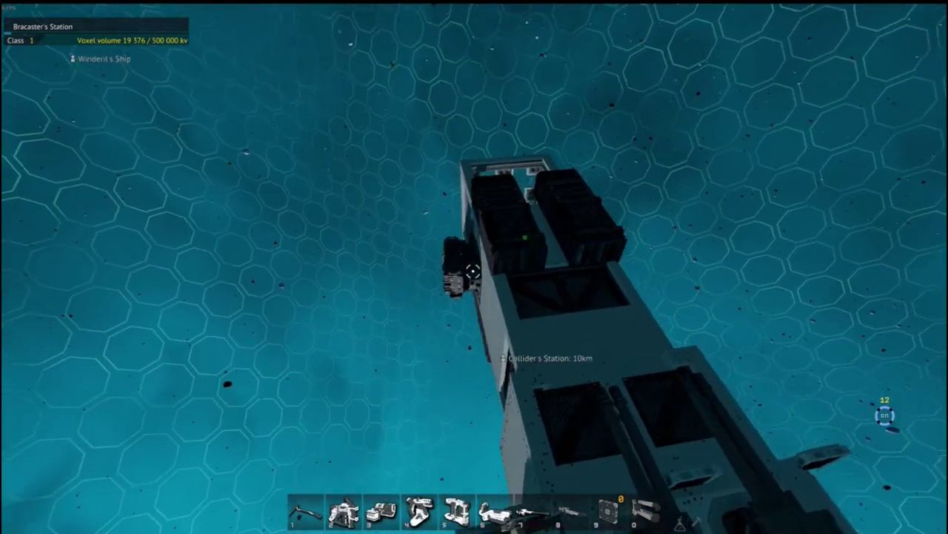
key(w)
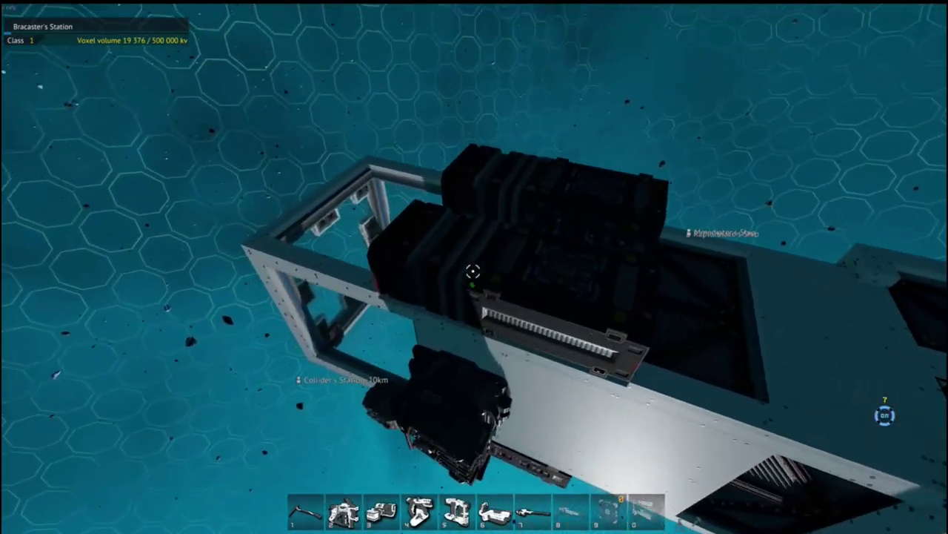
key(space)
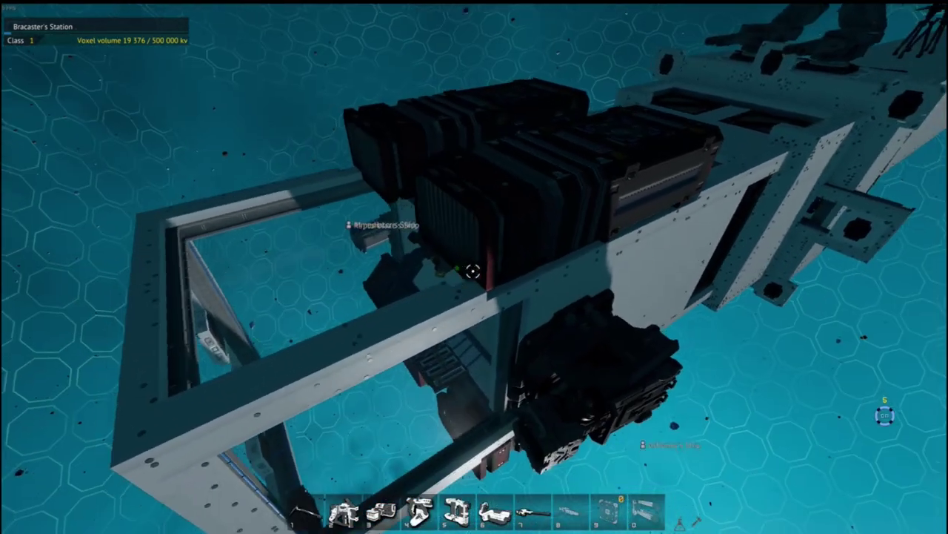
key(a)
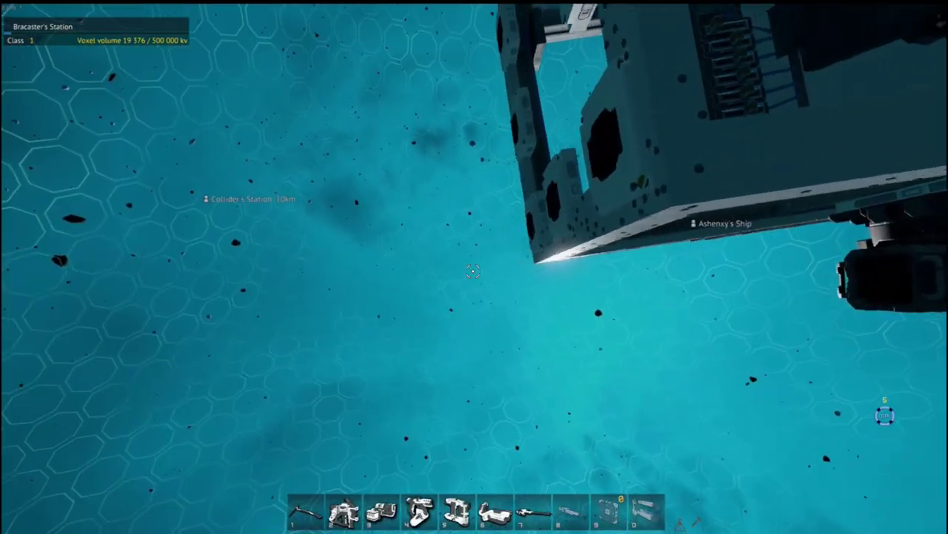
key(w)
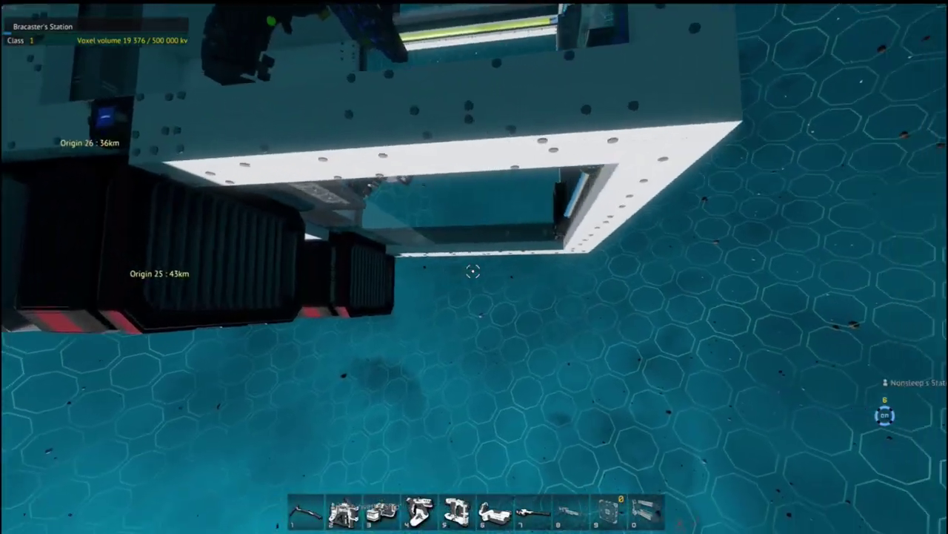
key(w)
key(w)
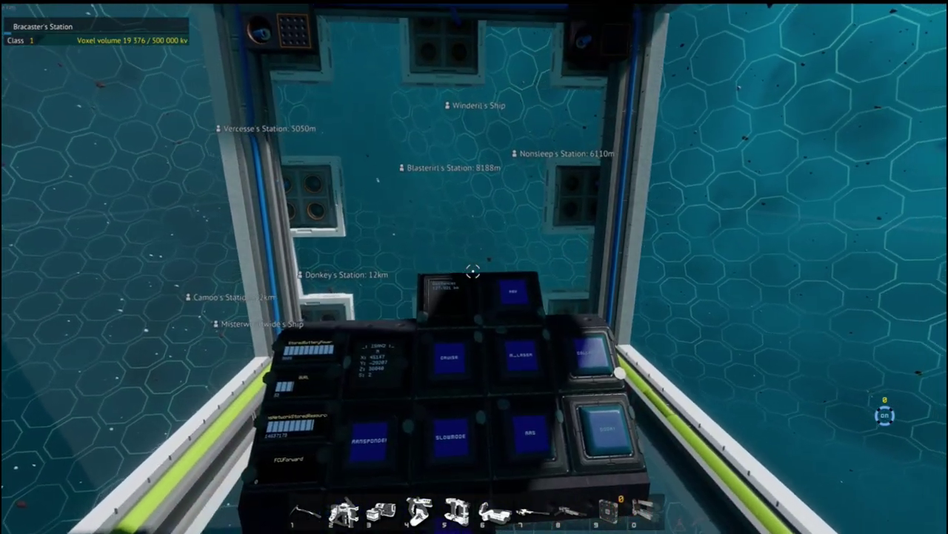
Back away from the cockpit panel over the frame and switch to hotbar slot 4
key(s)
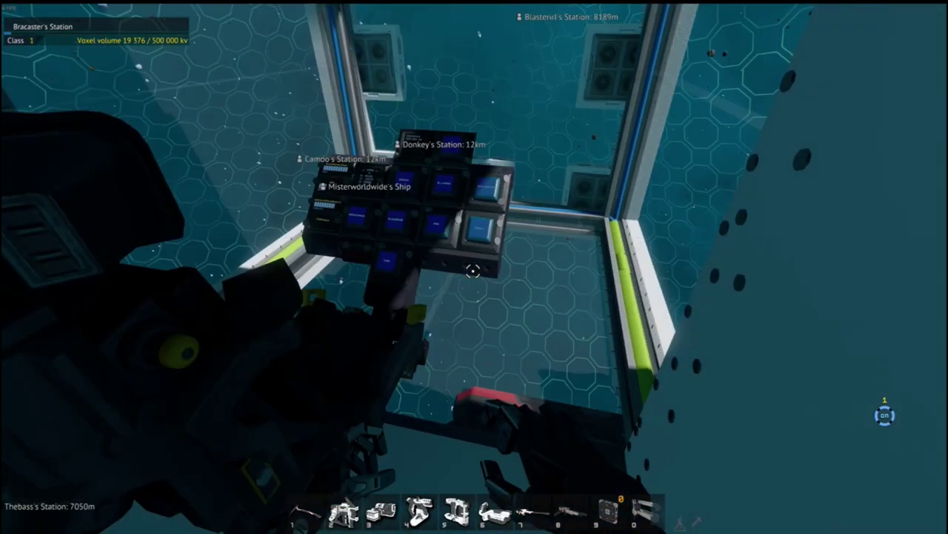
key(w)
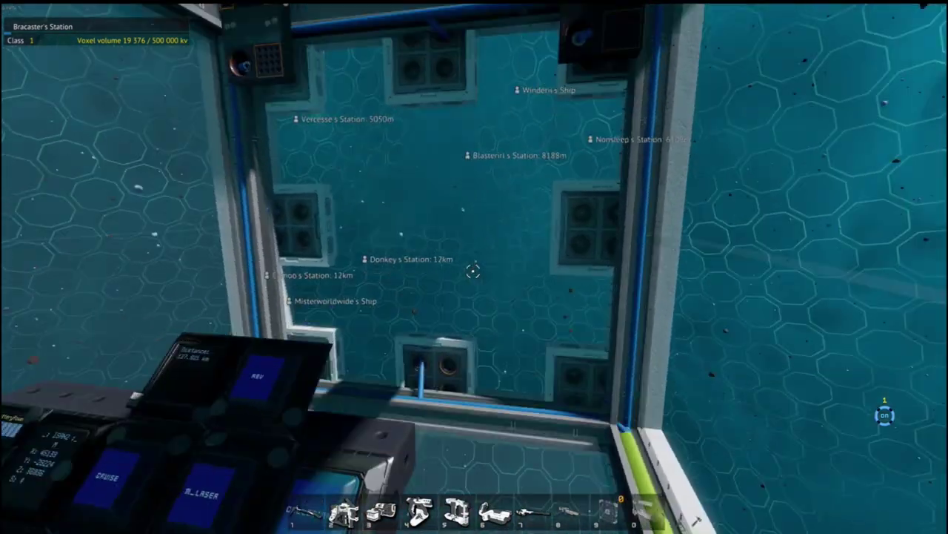
key(w)
key(s)
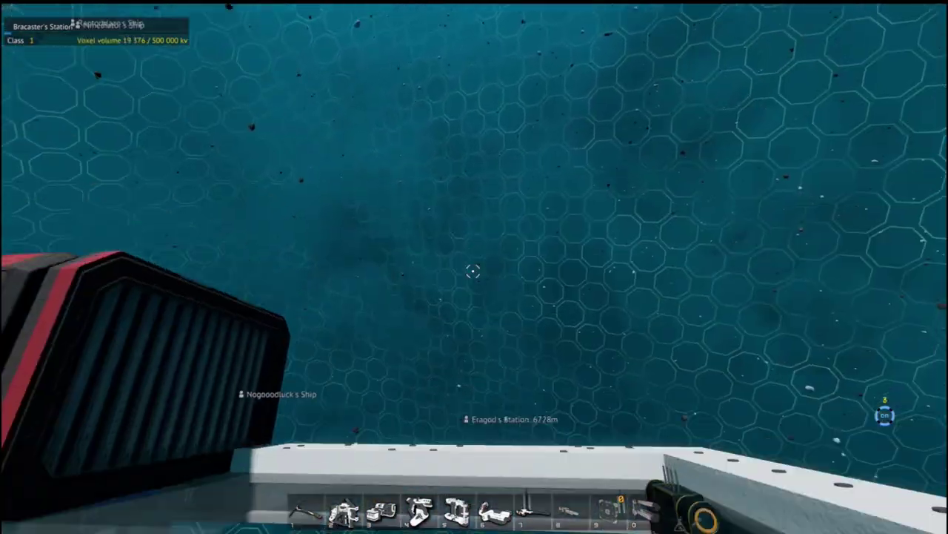
key(4)
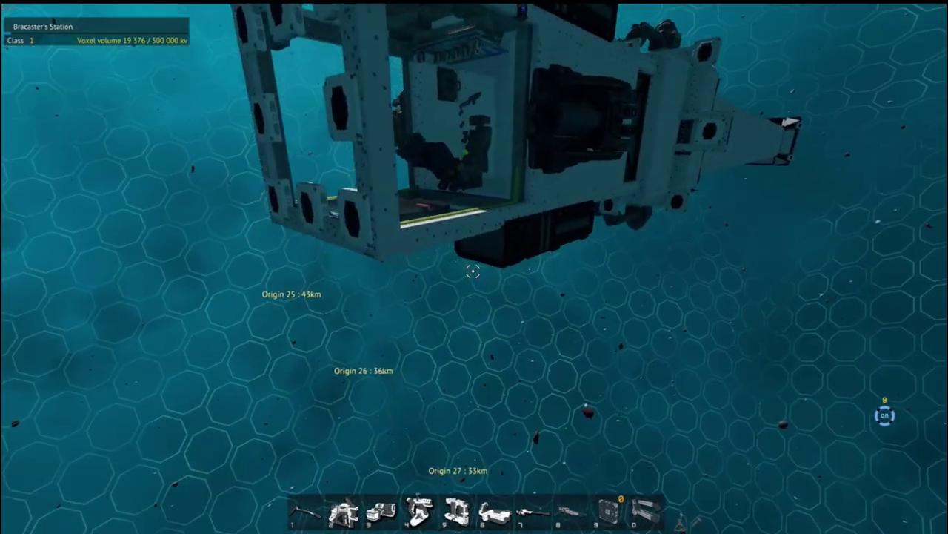
Fly past the thruster block and come down into the glass-walled cockpit room
key(w)
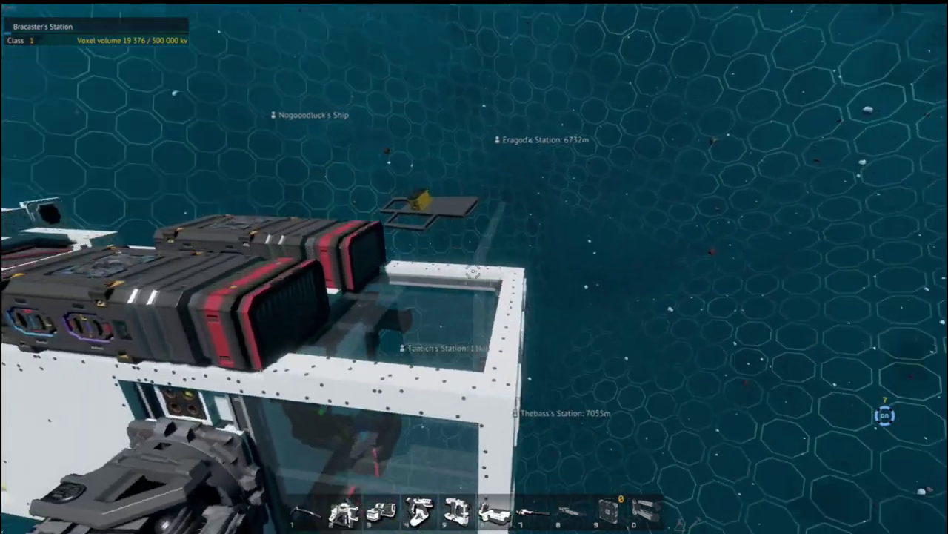
key(w)
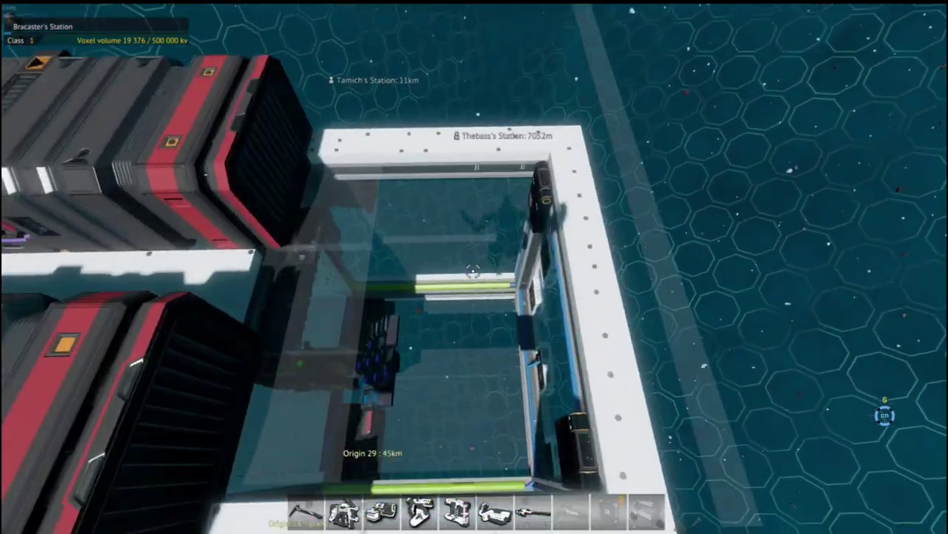
key(w)
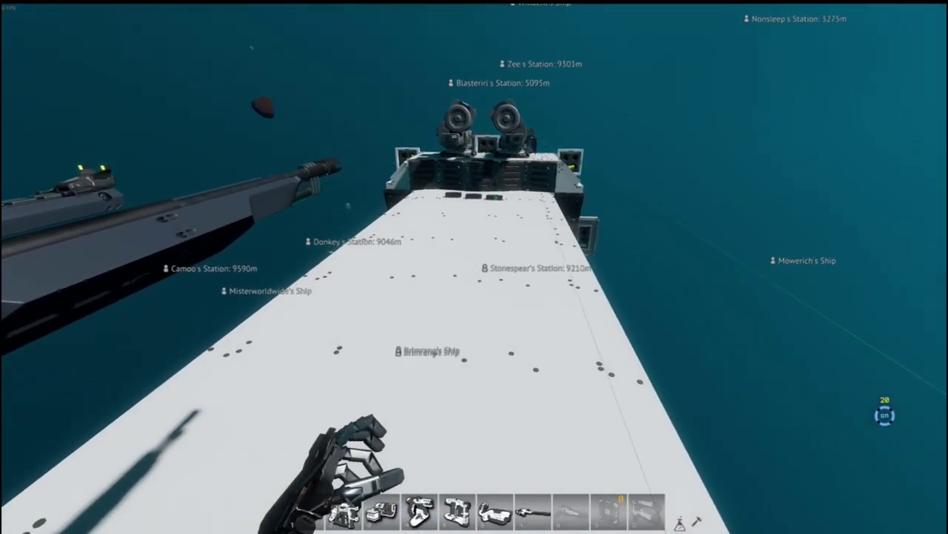
In third-person view, run the deck past the tripods onto the purple-glowing thruster block
key(v)
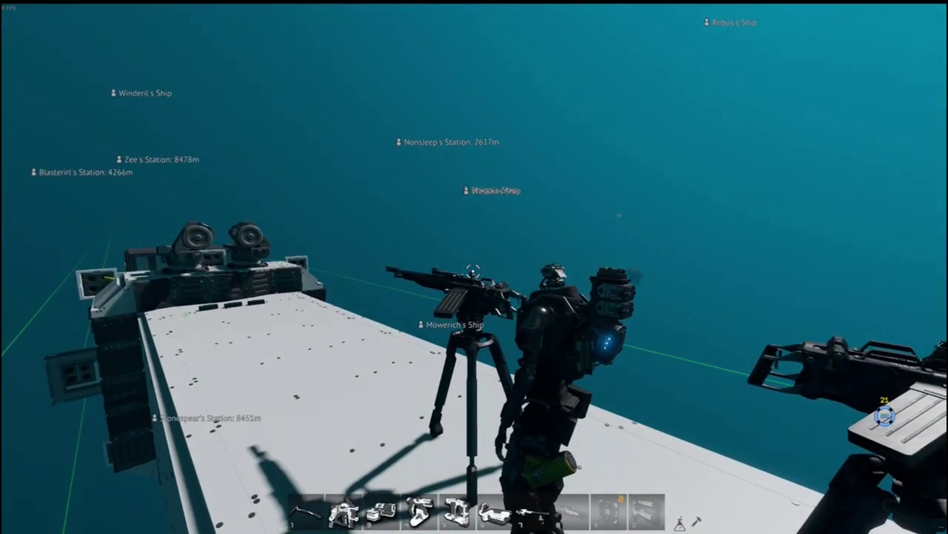
key(w)
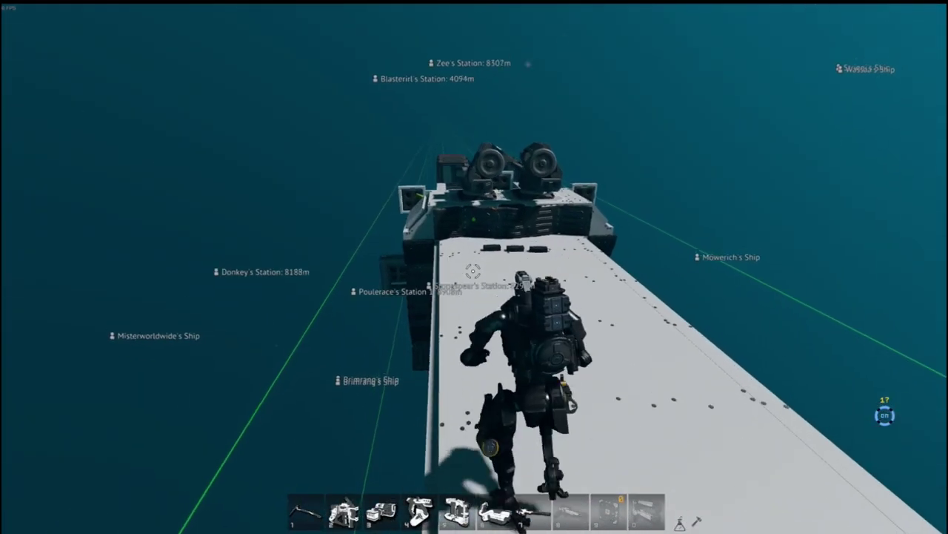
key(w)
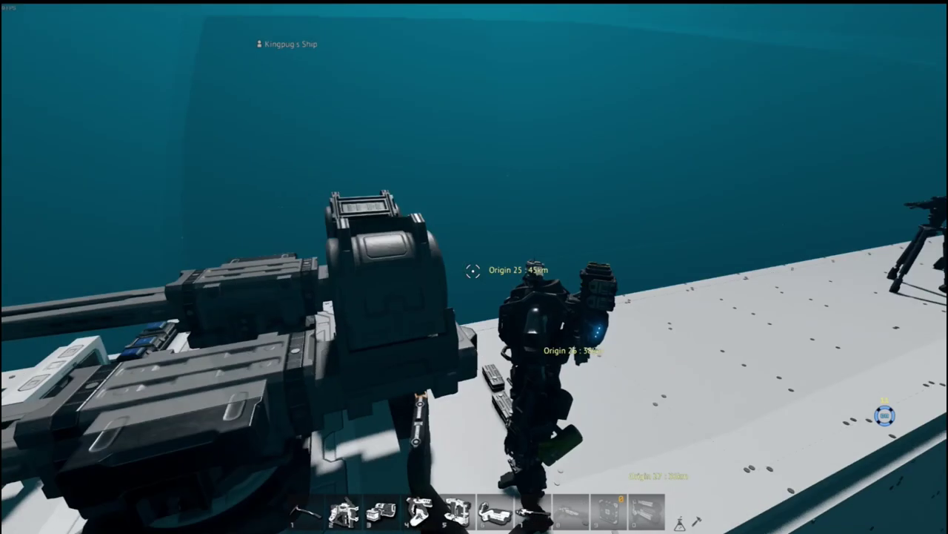
key(w)
key(w)
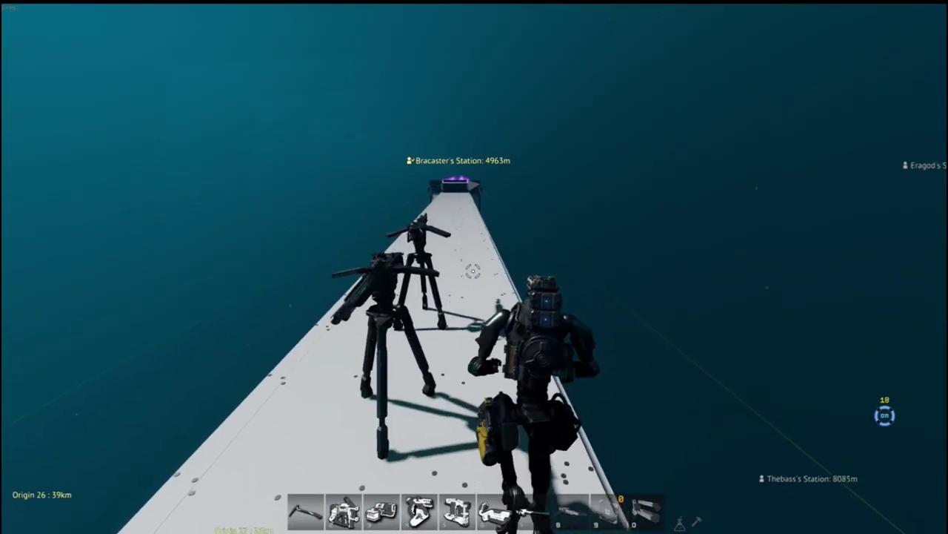
key(w)
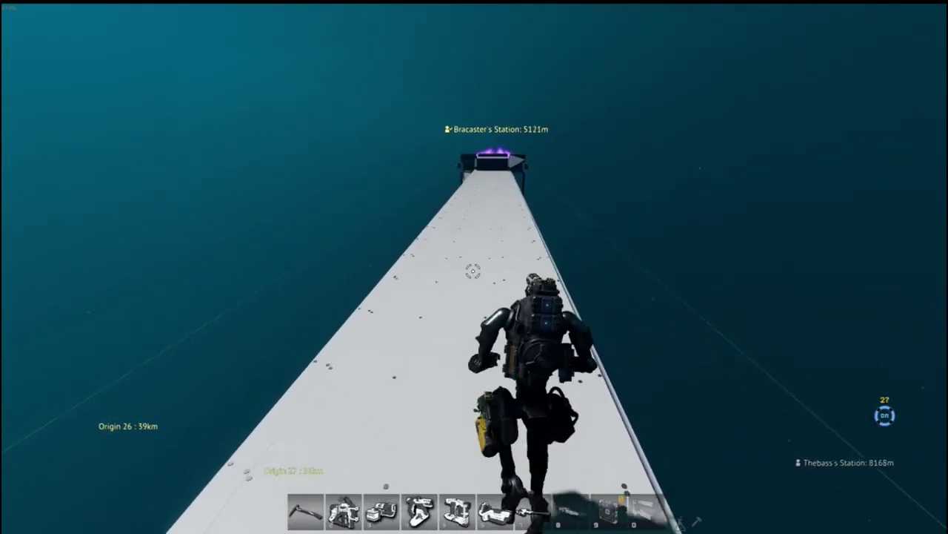
key(w)
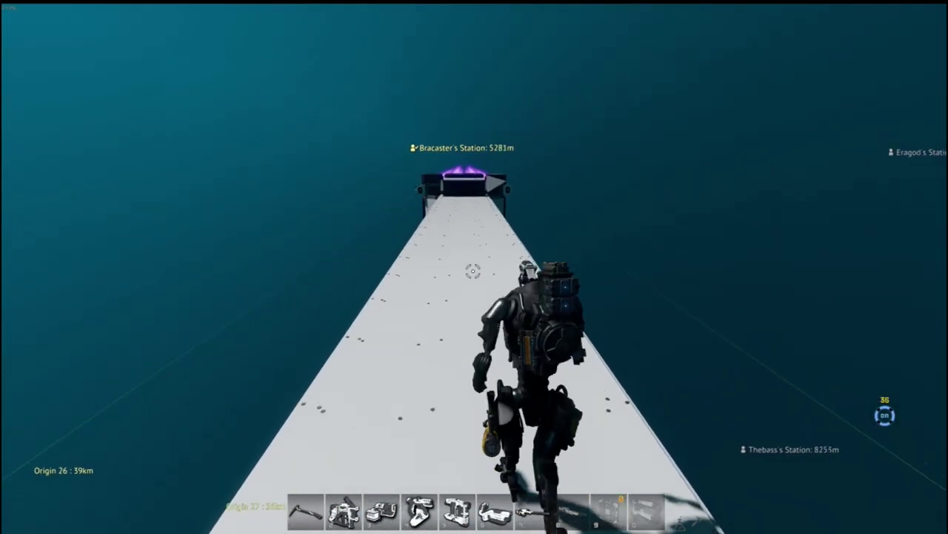
key(w)
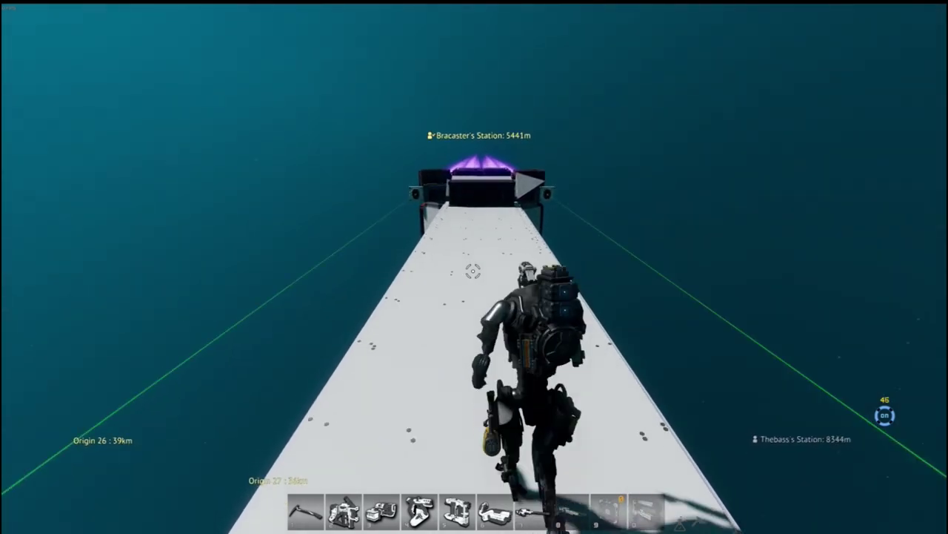
key(w)
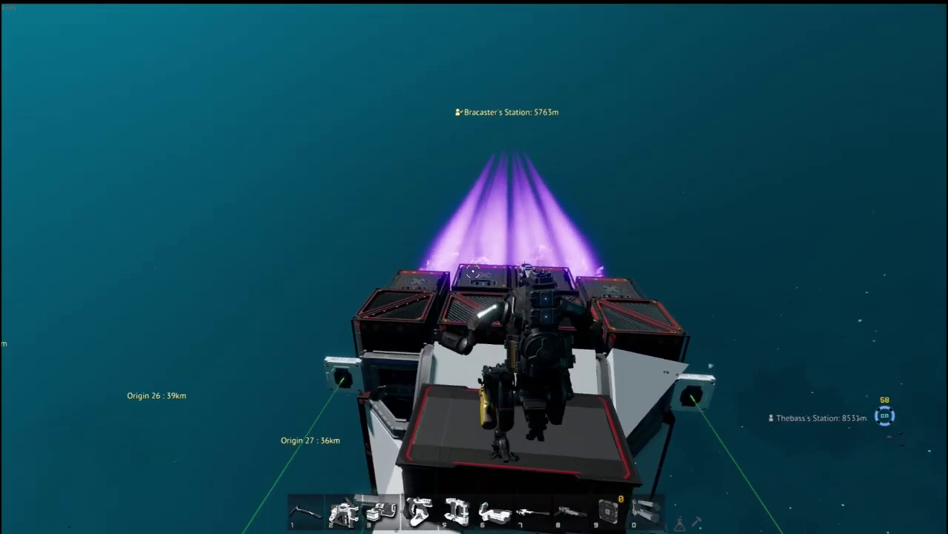
key(w)
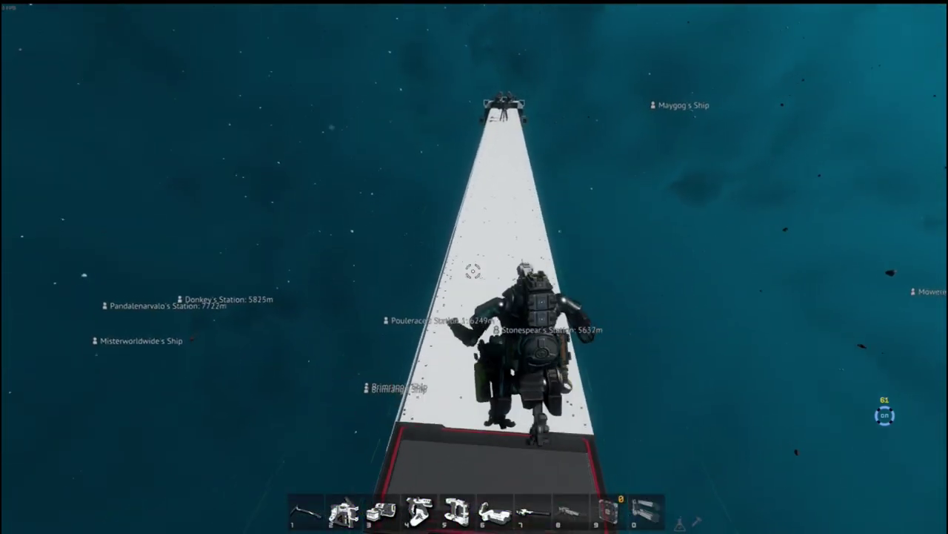
Run back along the hull, jetpack to the cockpit end, and switch to first-person view
key(x)
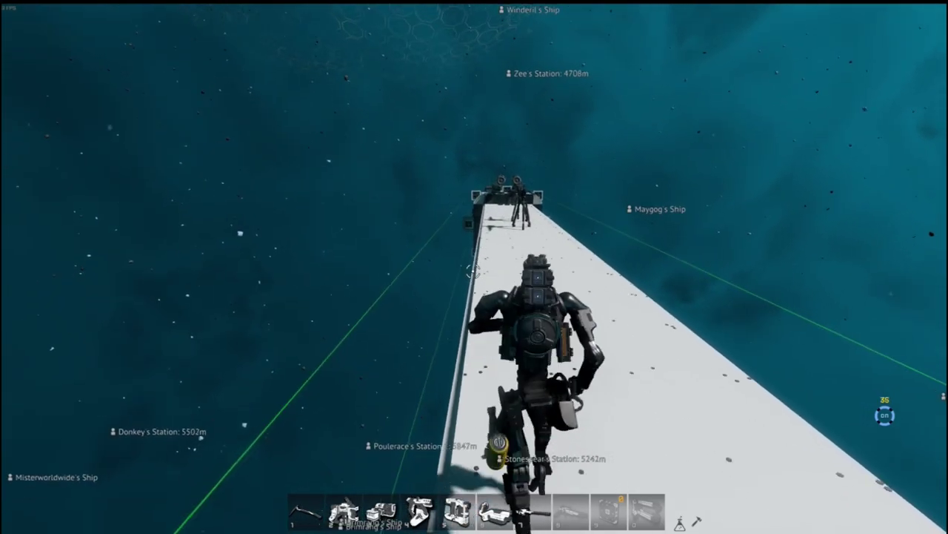
key(x)
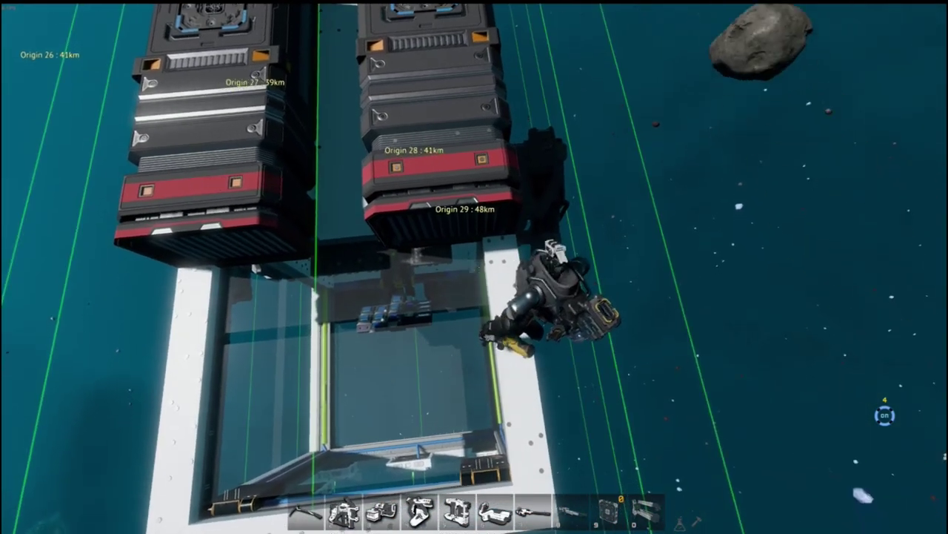
key(v)
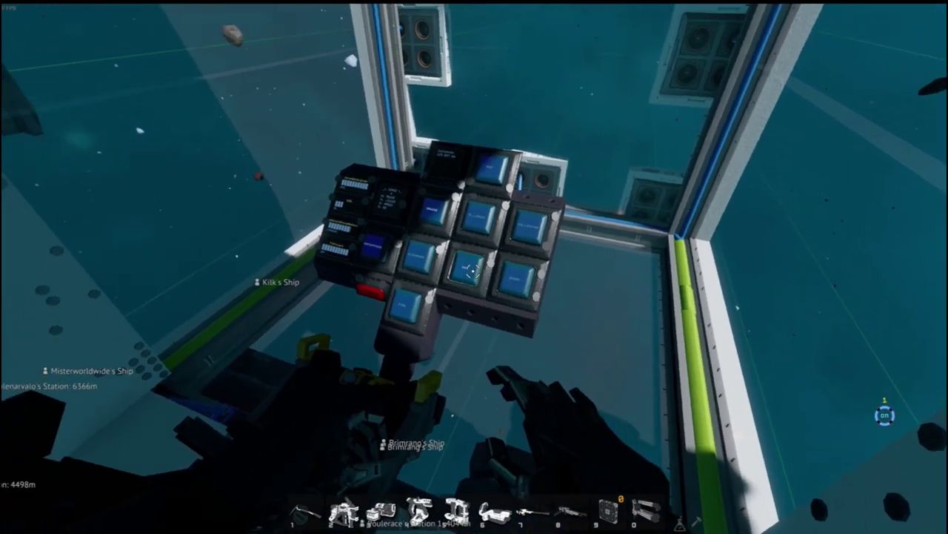
Take the ship's controls at the cockpit console, Bracaster's Station about 210 m away
click(470, 271)
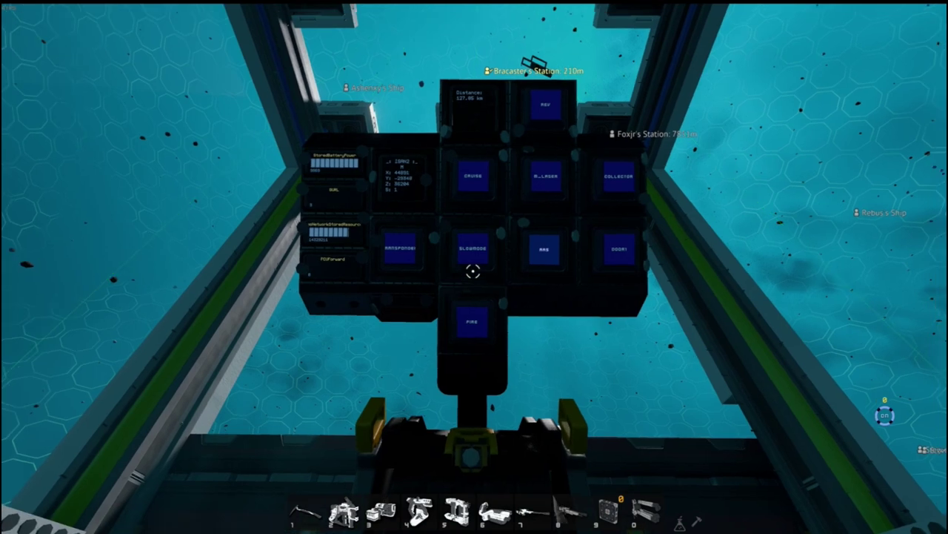
Turn on SLOWMODE and push FOIForward thrust to full near Bracaster's Station
key(r)
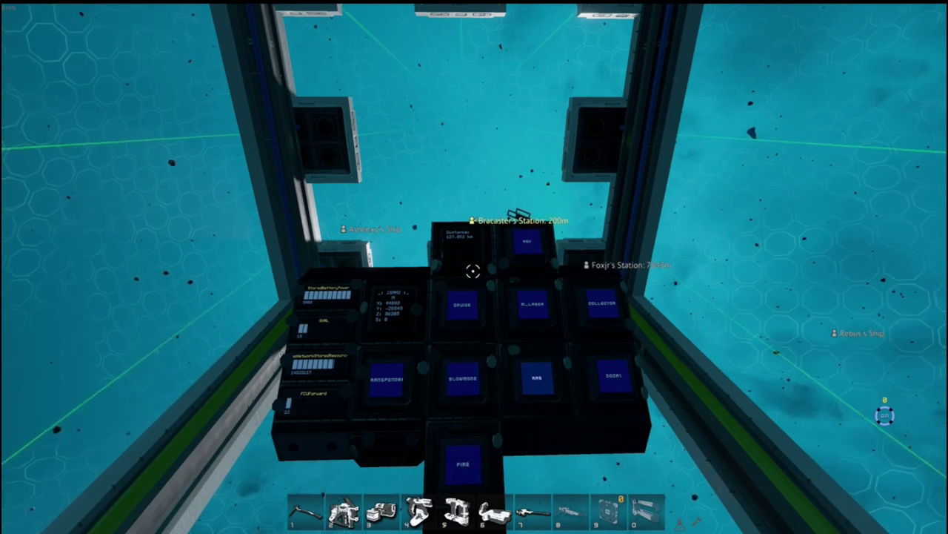
key(w)
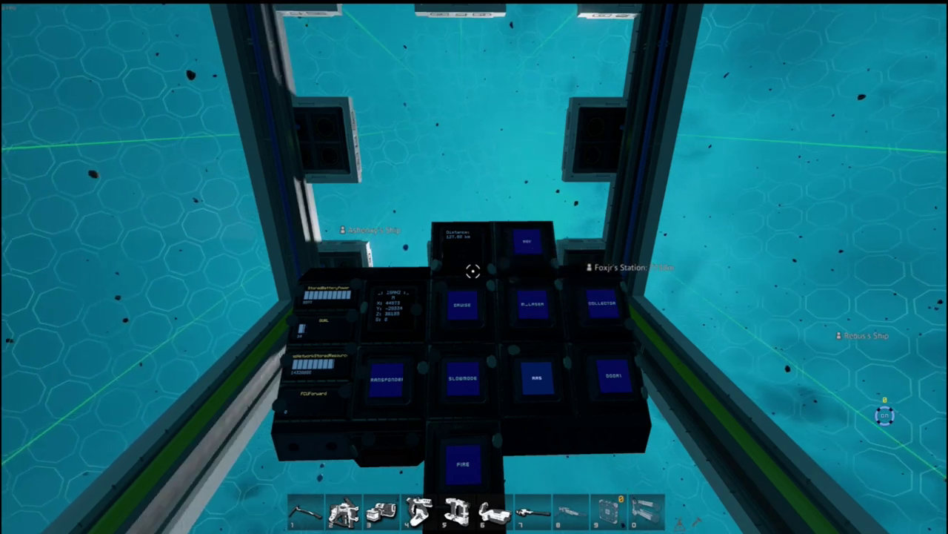
key(f)
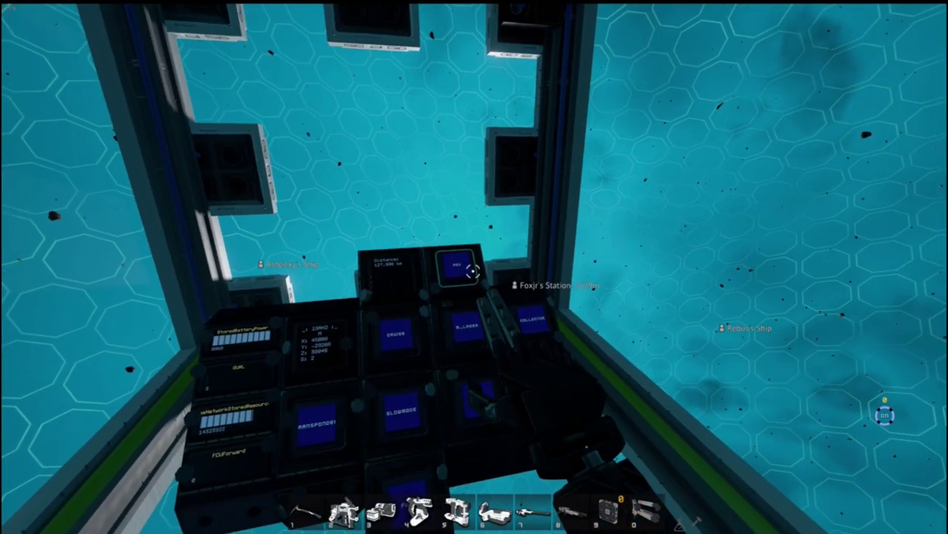
Leave the cockpit seat, stow the held block with 0, and move to the control panel
click(473, 269)
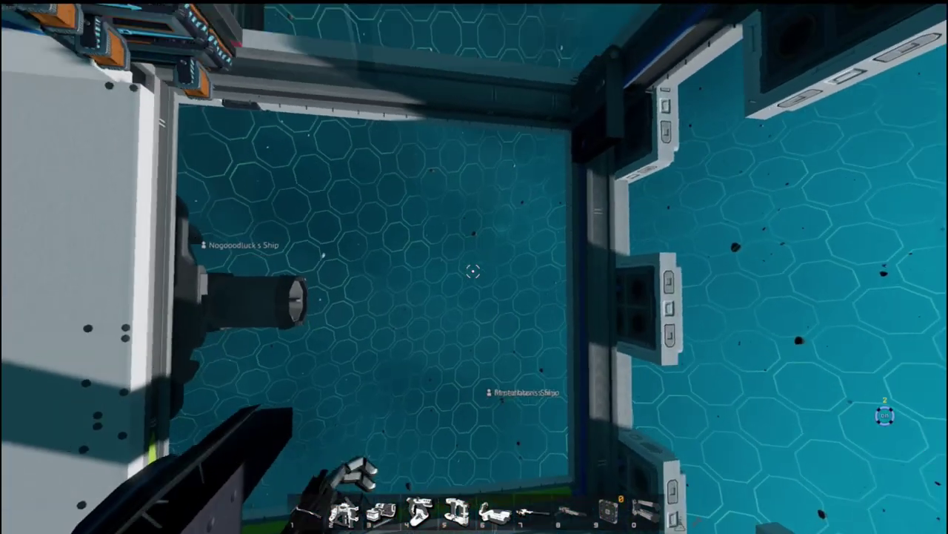
click(473, 271)
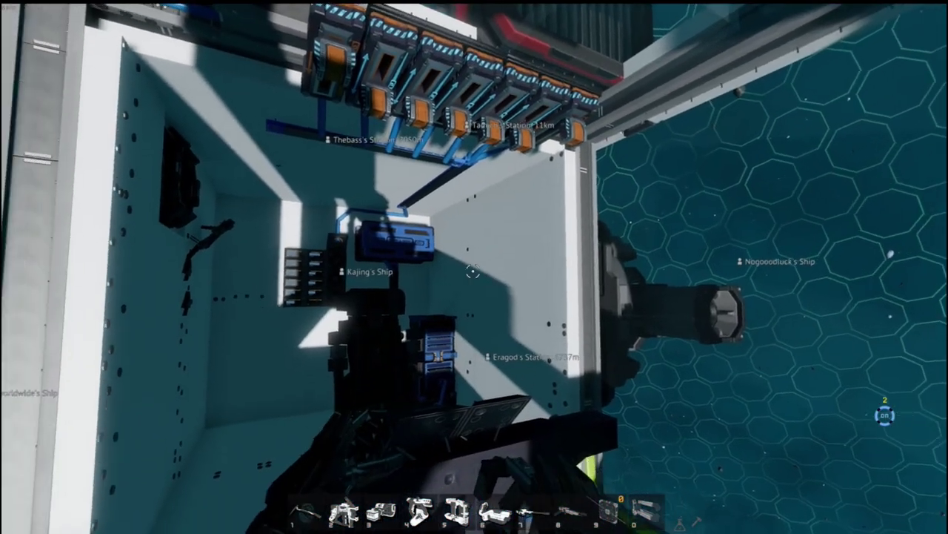
key(a)
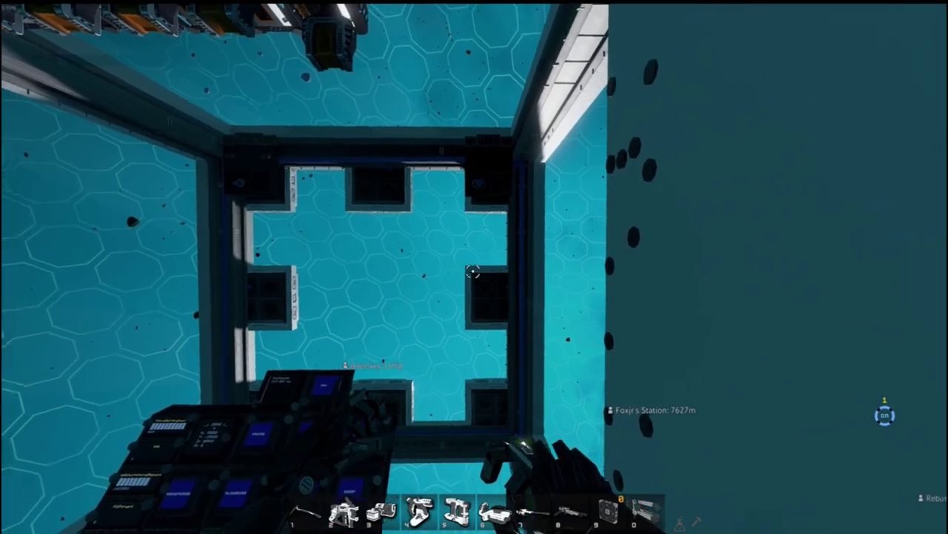
key(0)
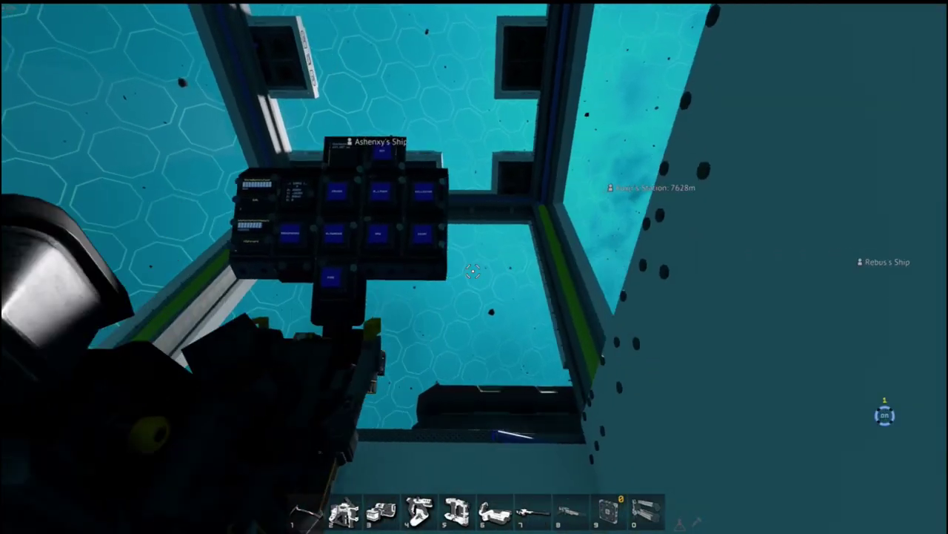
key(w)
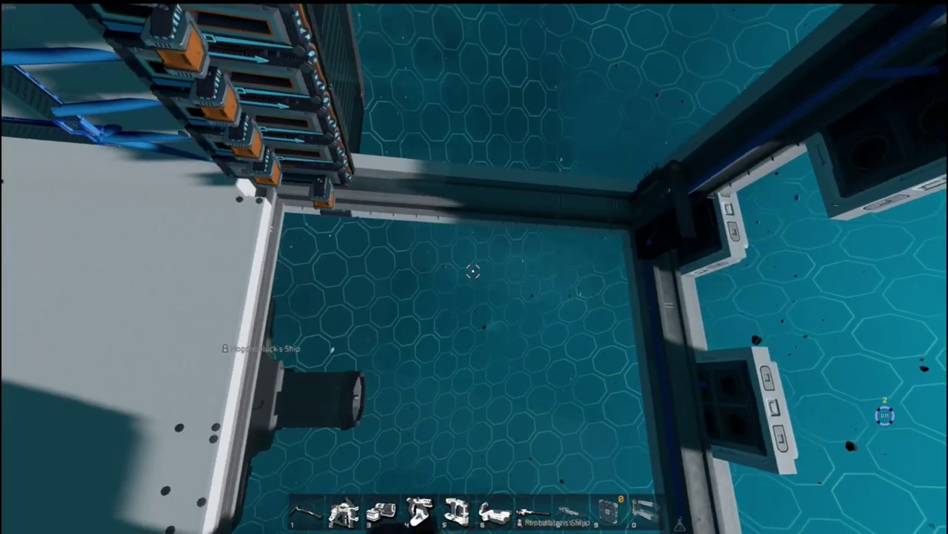
key(w)
Switch to third-person view and jetpack toward the ship's hull near the twin tripods
key(v)
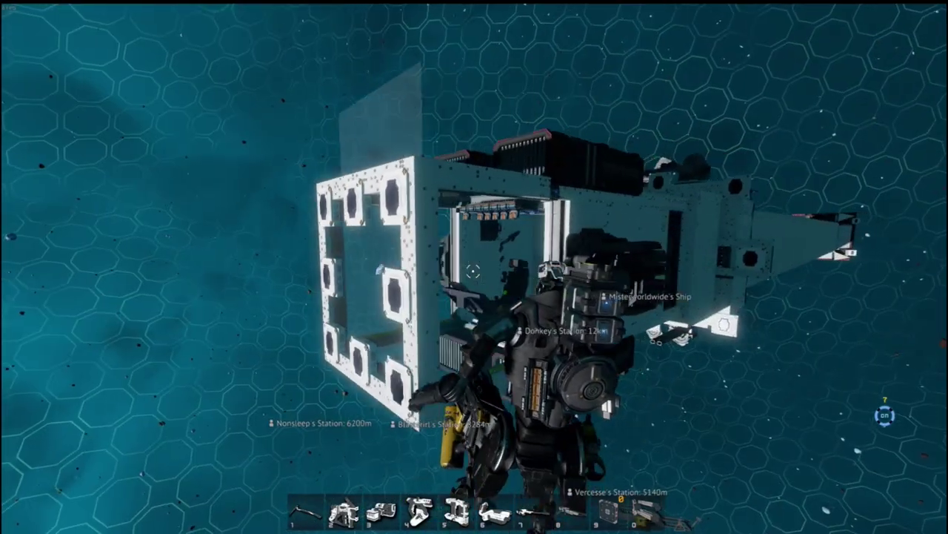
key(w)
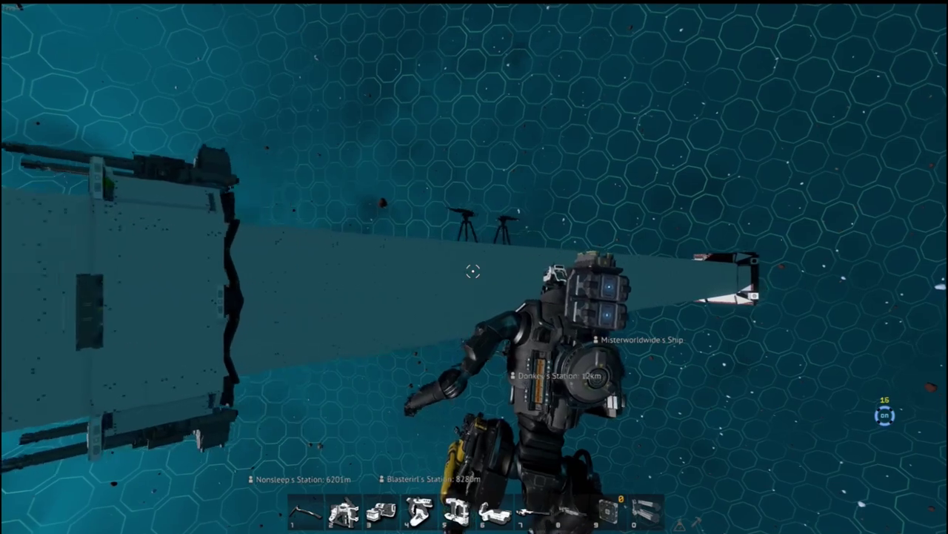
Boost along the long boom past a tripod turret to its far tip
key(w)
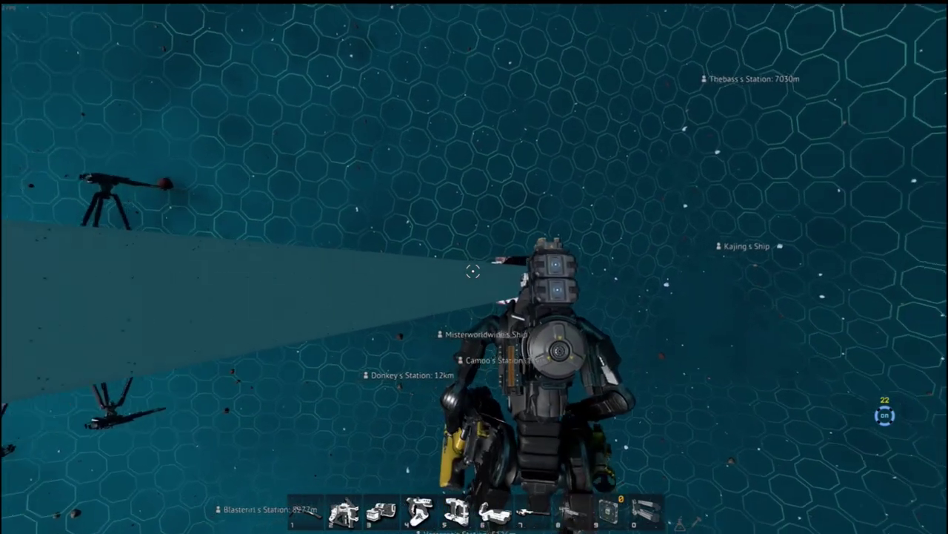